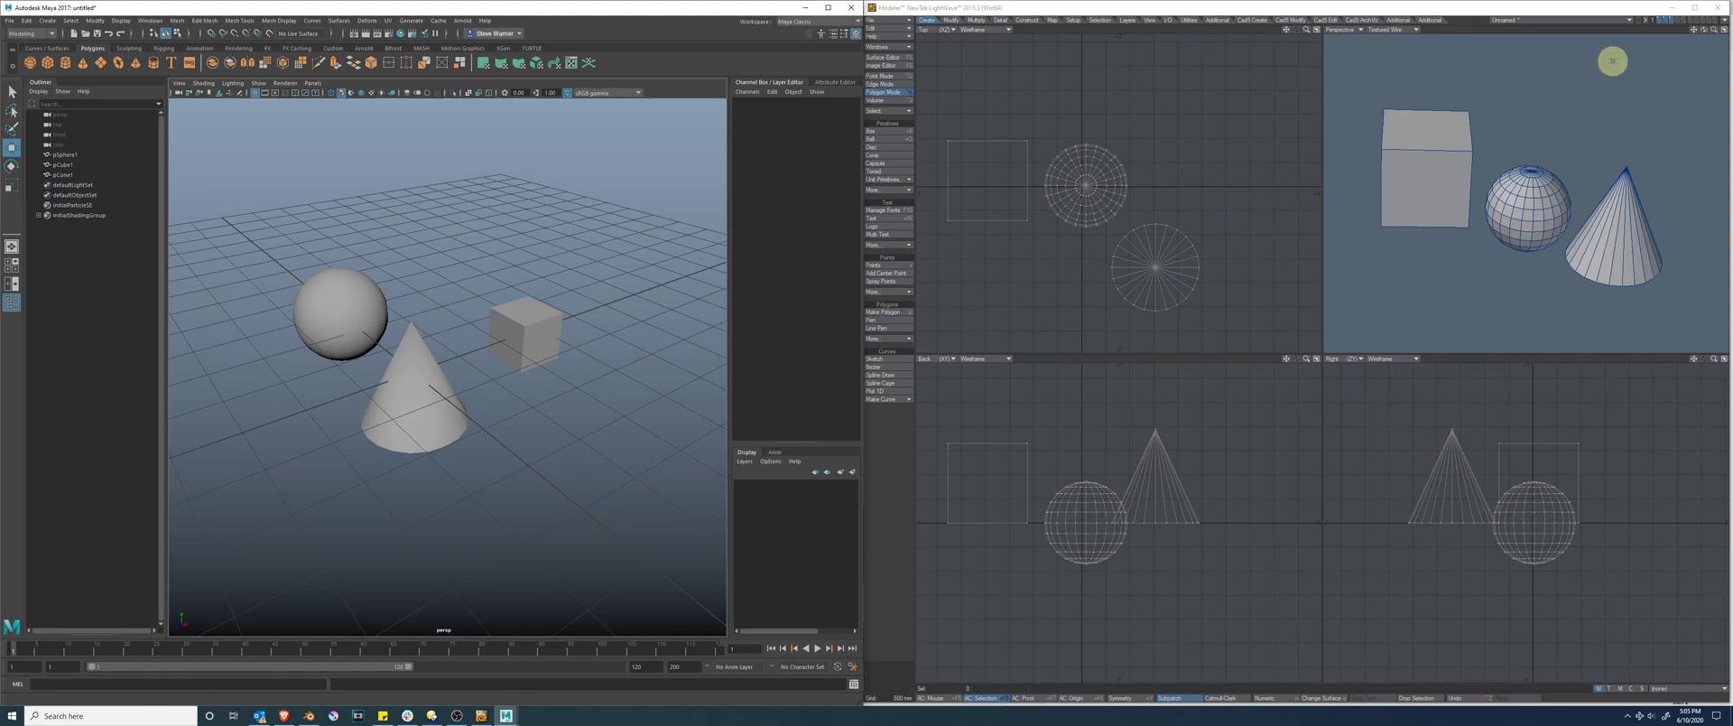
In LightWave Modeler, view the sphere, cube and cone layers one at a time and bring all three layers back into view
{"action": "left_click", "coordinate": [1659, 19]}
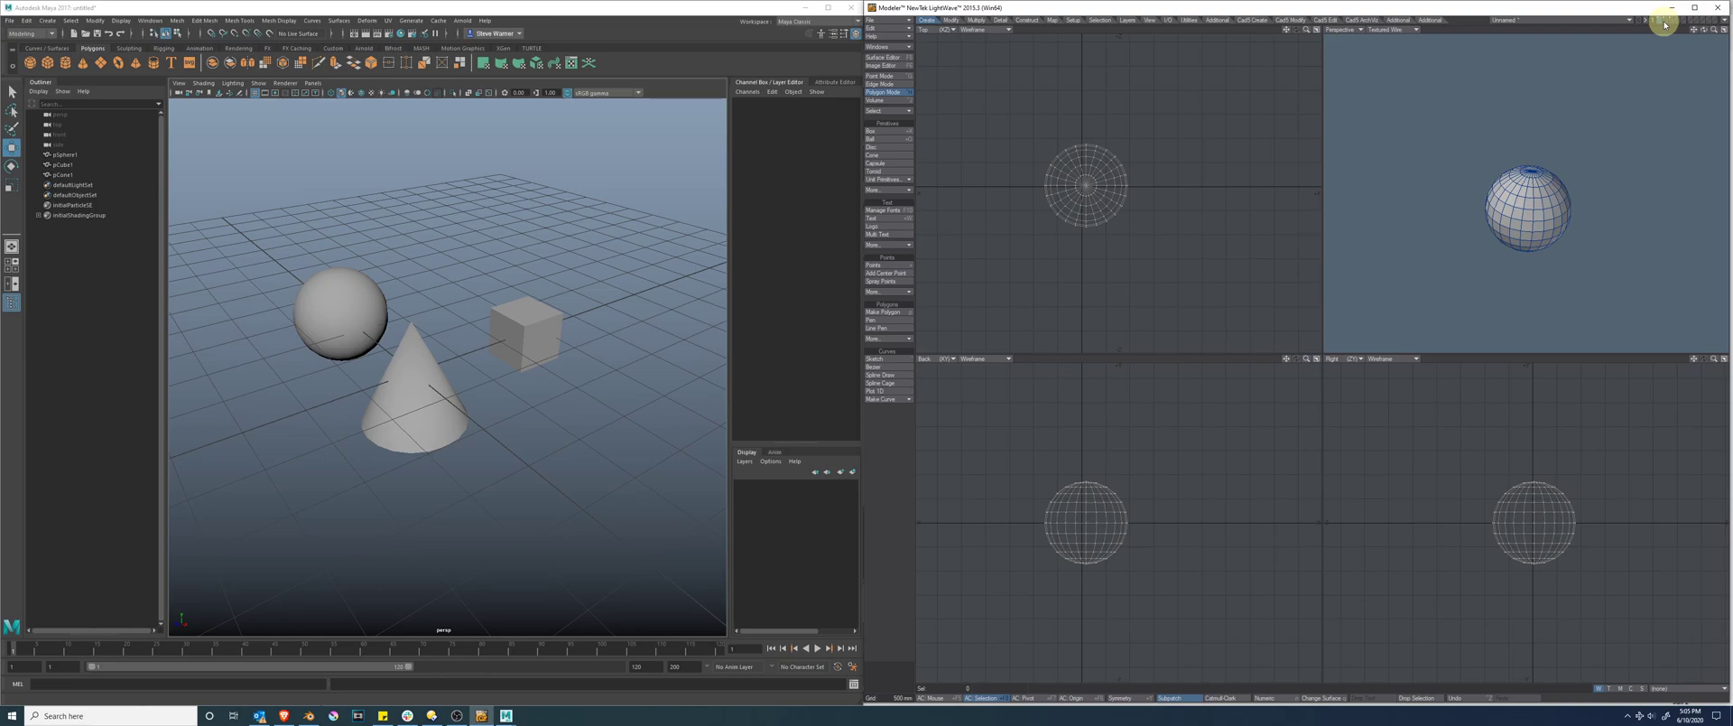
{"action": "left_click", "coordinate": [1662, 20]}
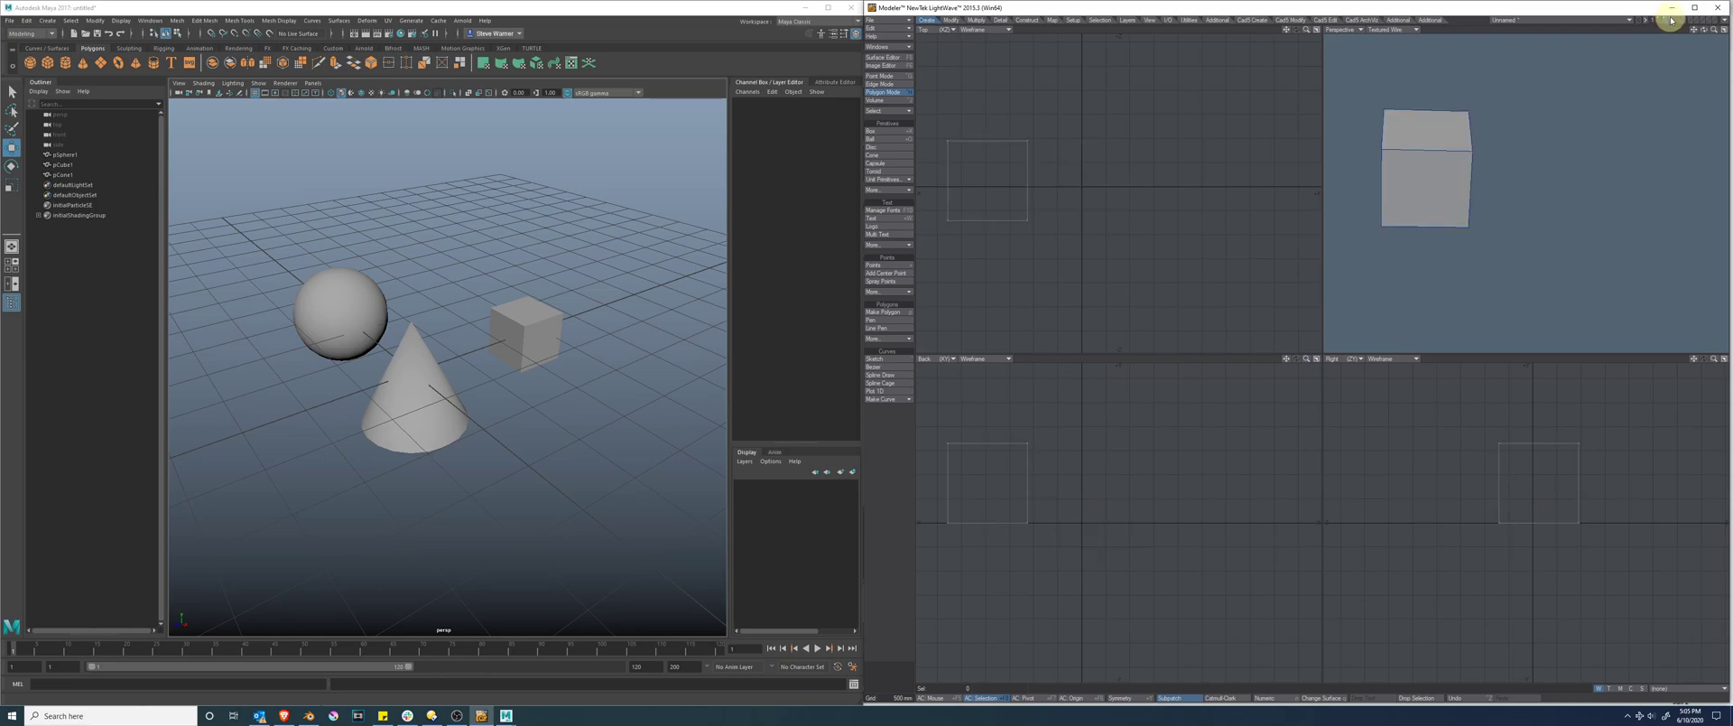
{"action": "left_click", "coordinate": [1666, 20]}
{"action": "left_click", "coordinate": [1659, 20]}
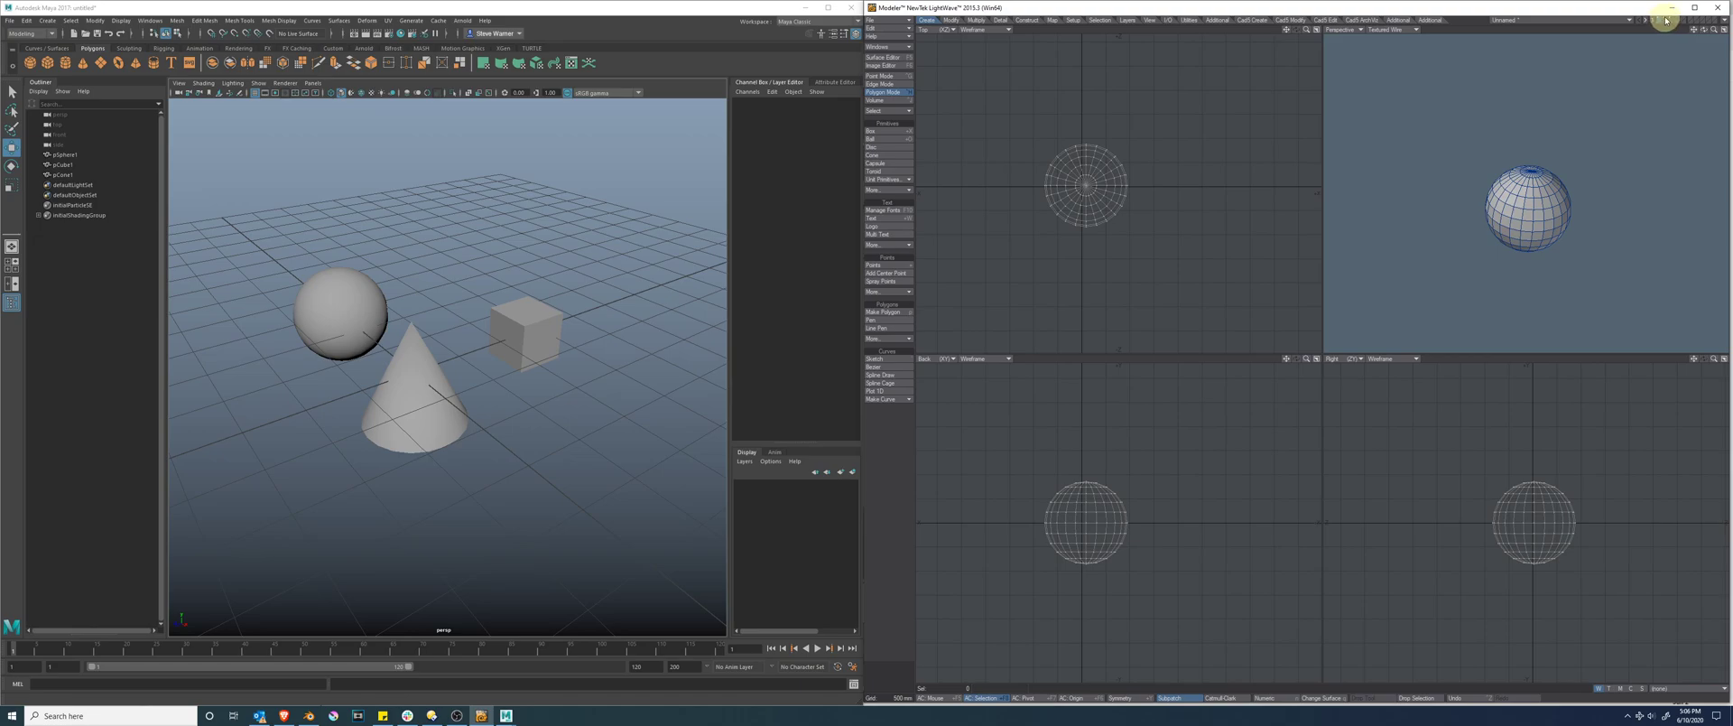
{"action": "left_click", "coordinate": [1662, 21]}
{"action": "left_click", "coordinate": [1666, 21]}
{"action": "left_click", "coordinate": [1663, 21]}
{"action": "left_click", "coordinate": [1659, 21]}
{"action": "left_click", "coordinate": [1668, 22]}
{"action": "left_click", "coordinate": [1668, 22]}
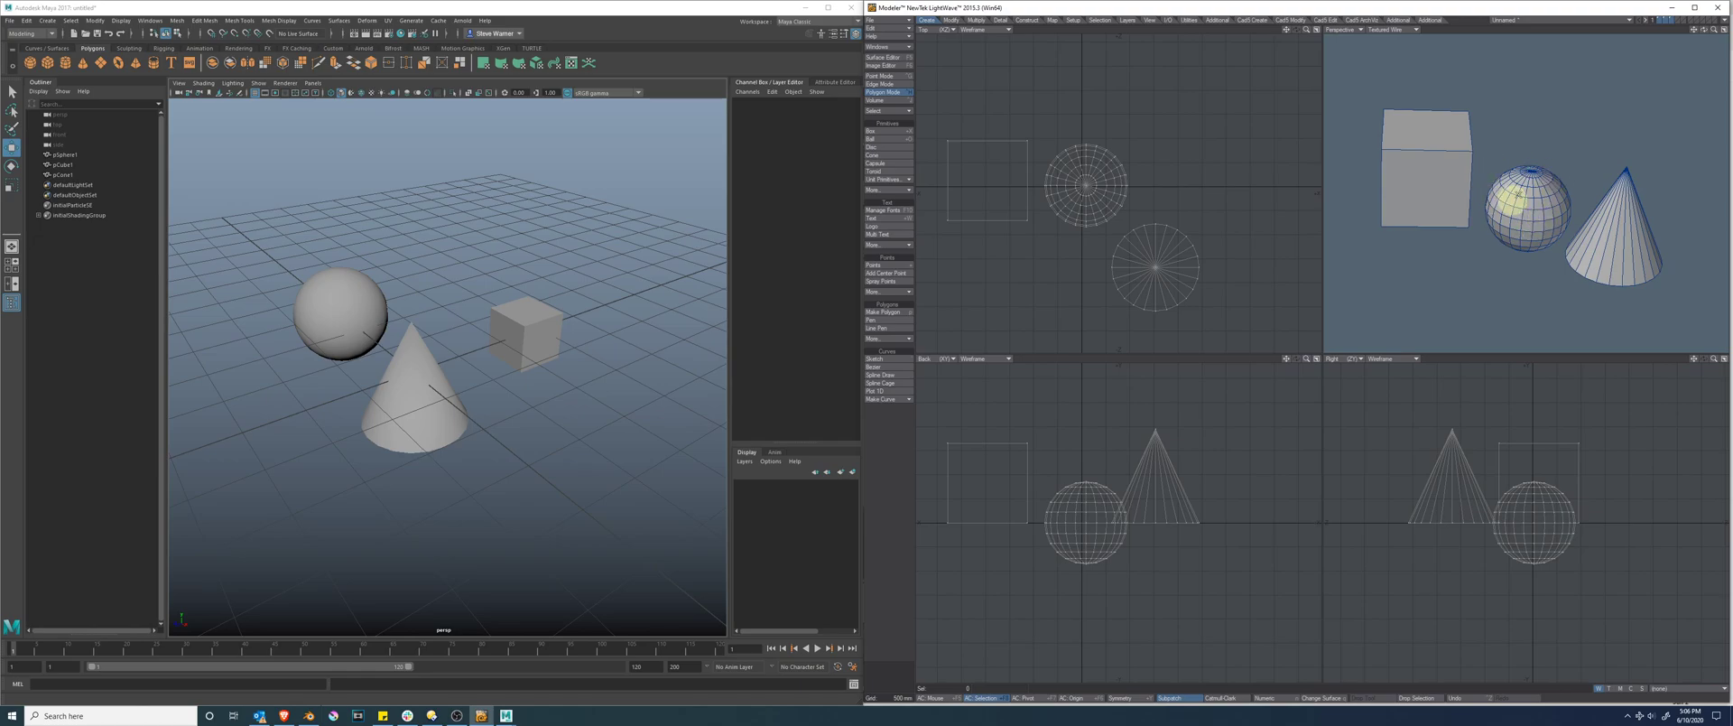
Show only the sphere layer and add the cube and cone layers back to the display, repeating the sequence twice
{"action": "left_click", "coordinate": [1662, 19]}
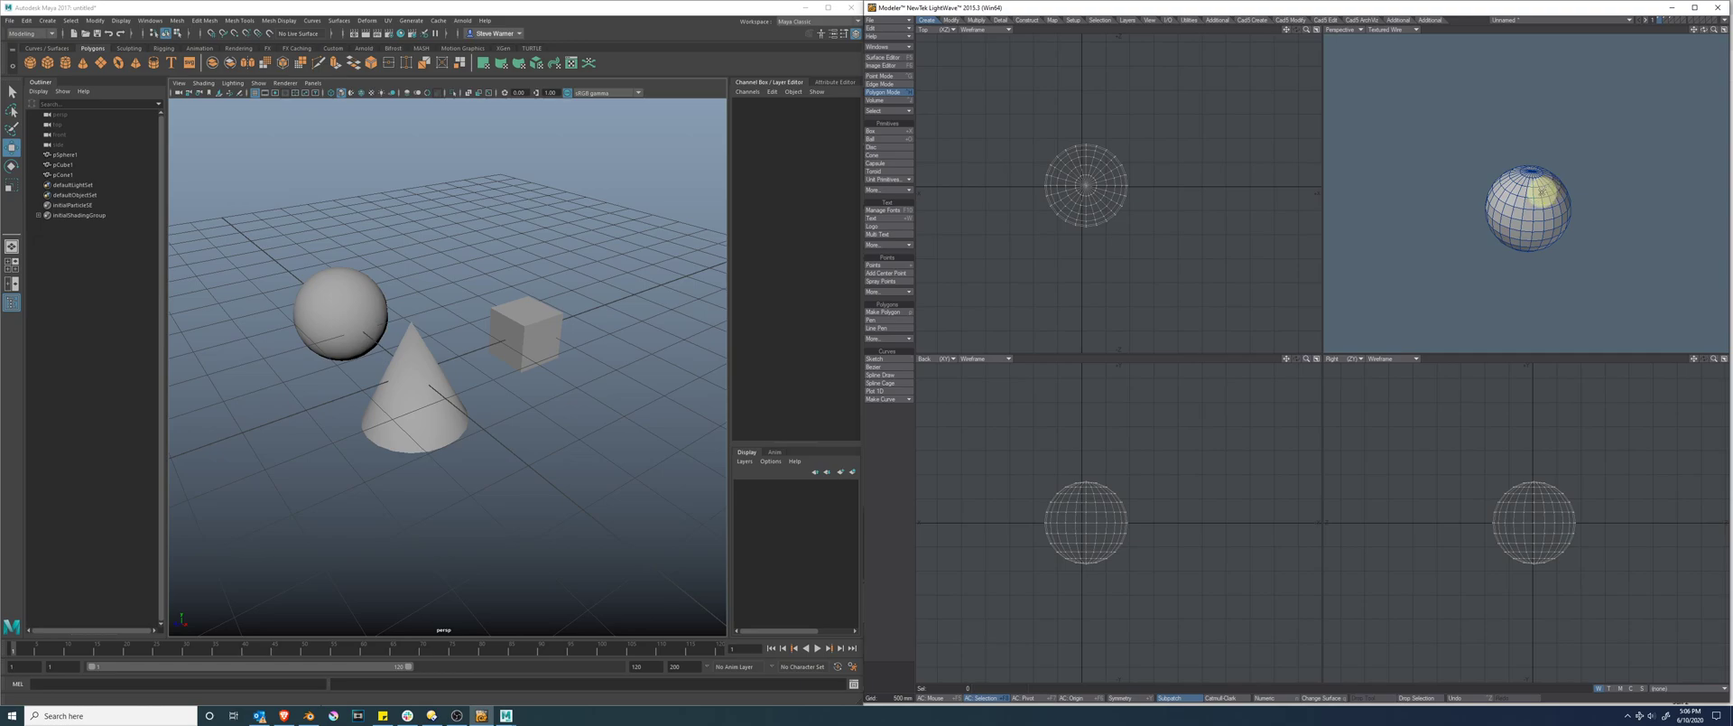
{"action": "left_click", "coordinate": [1665, 20], "text": "shift"}
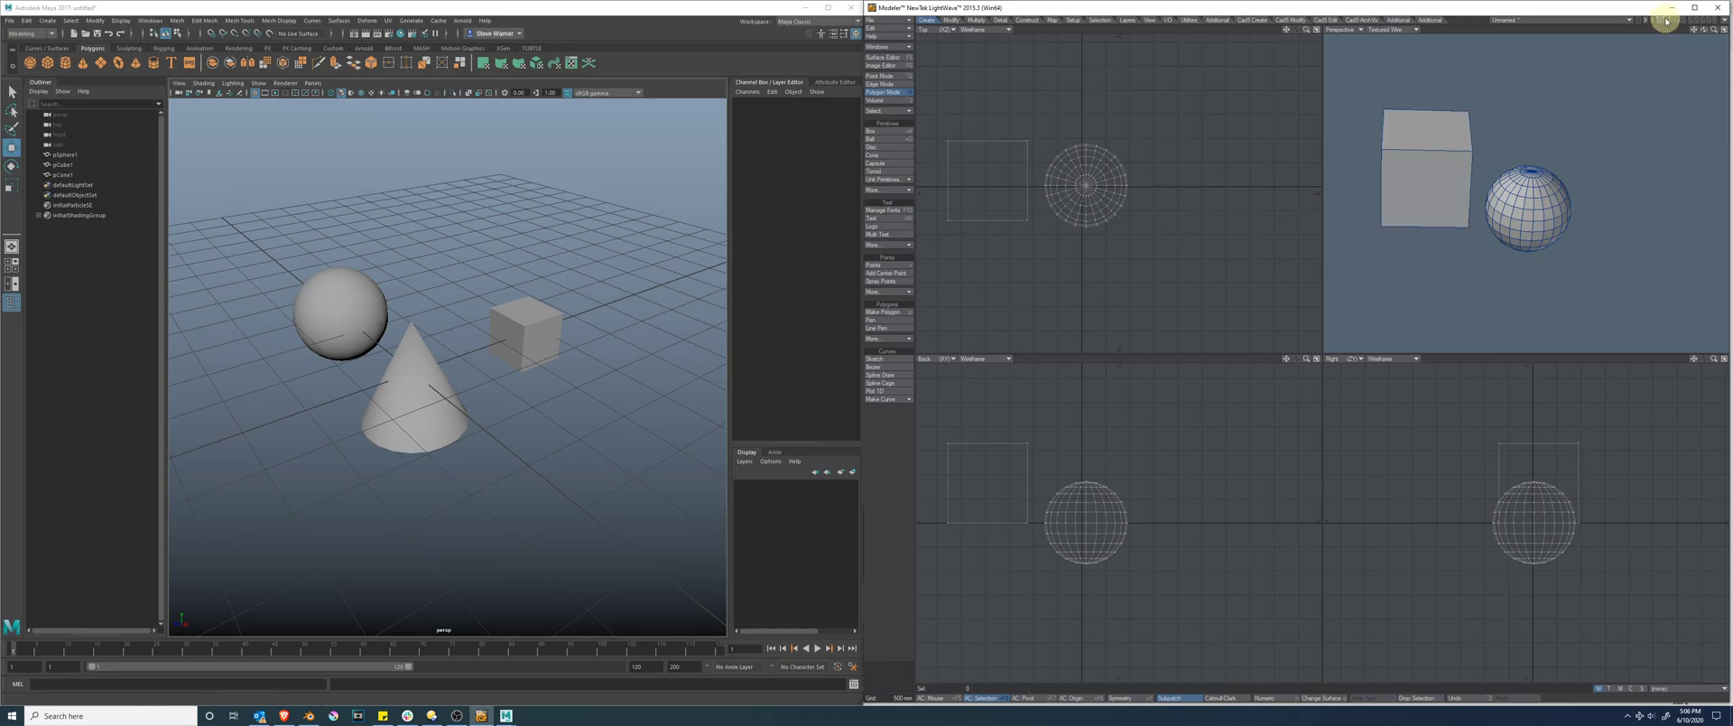
{"action": "left_click", "coordinate": [1672, 21], "text": "shift"}
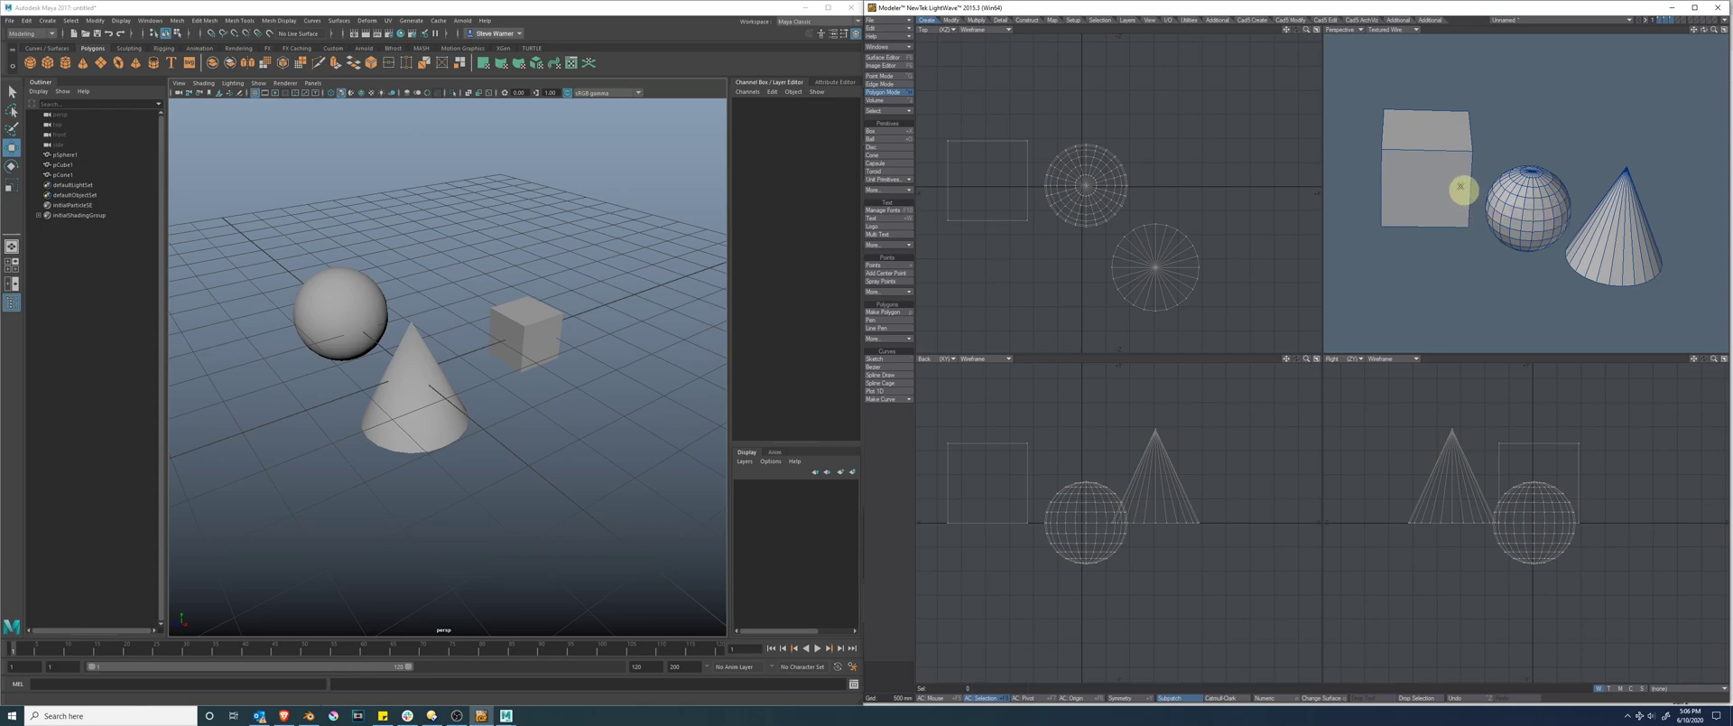
{"action": "left_click", "coordinate": [1663, 19]}
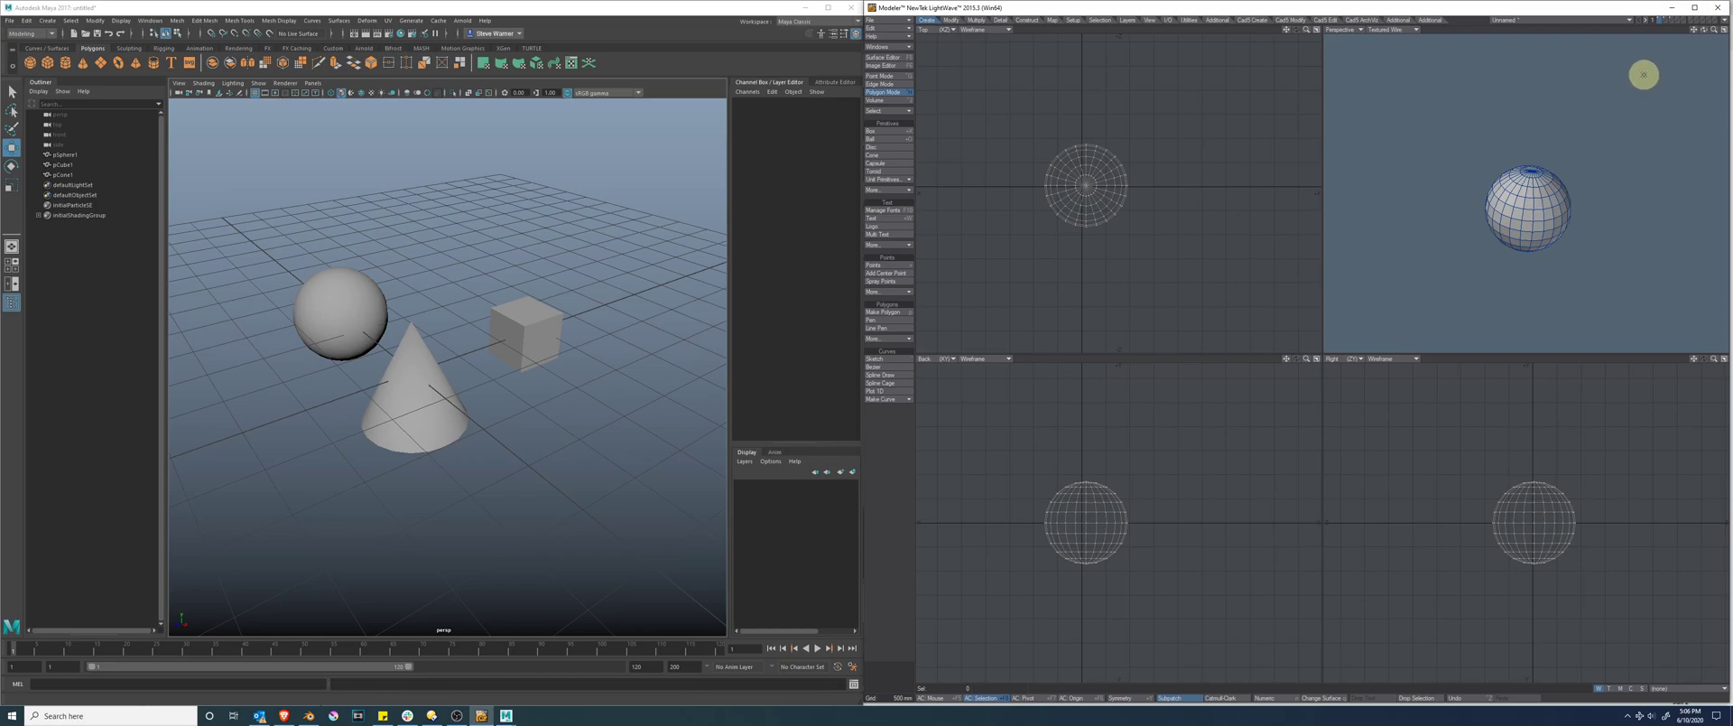
{"action": "left_click", "coordinate": [1668, 20], "text": "shift"}
{"action": "left_click", "coordinate": [1684, 20], "text": "shift"}
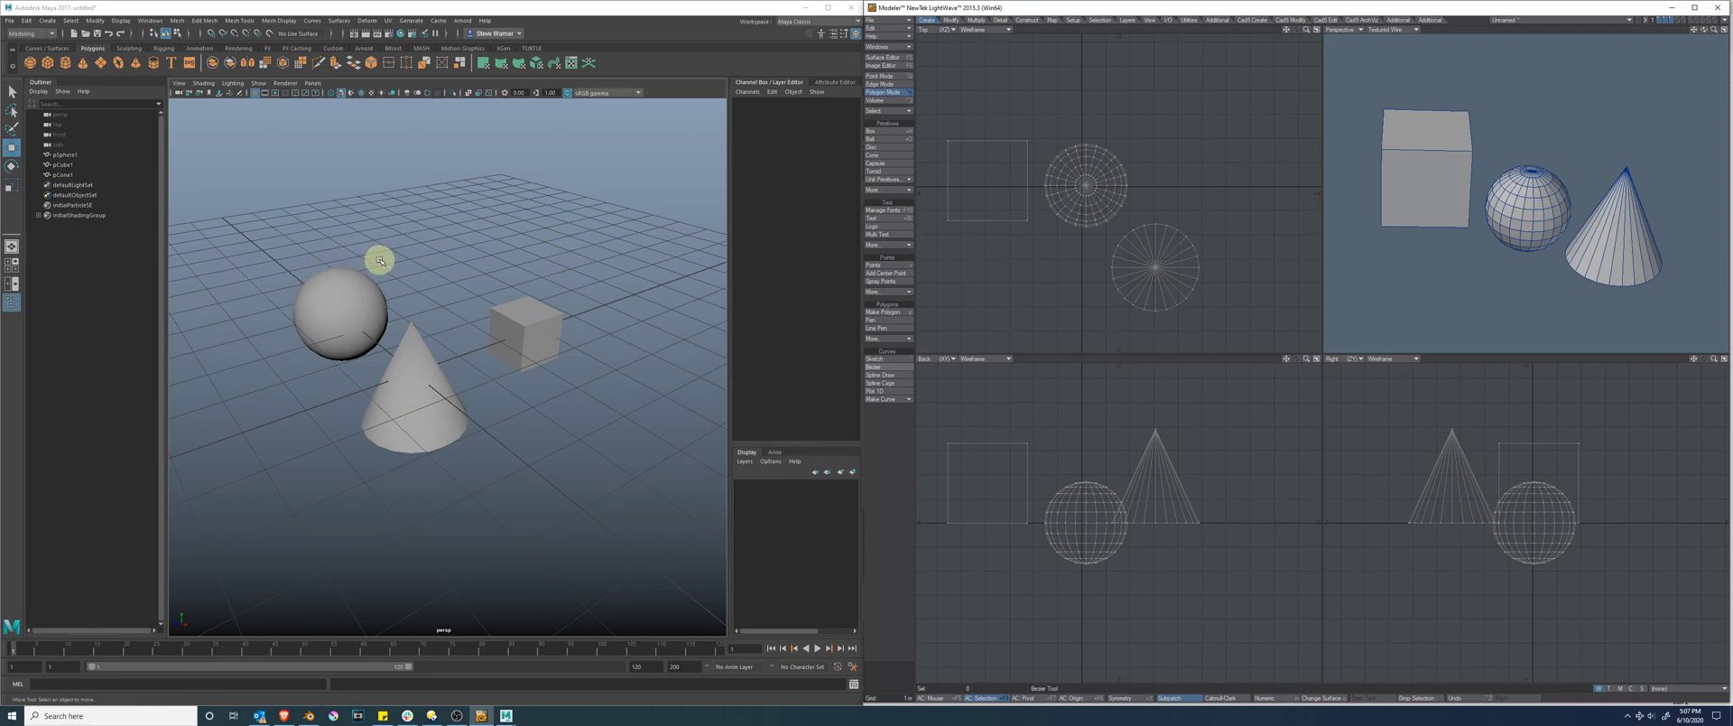
Switch to Maya, isolate the cone in the viewport and move its apex vertex down to make the cone shorter
{"action": "left_click", "coordinate": [425, 389]}
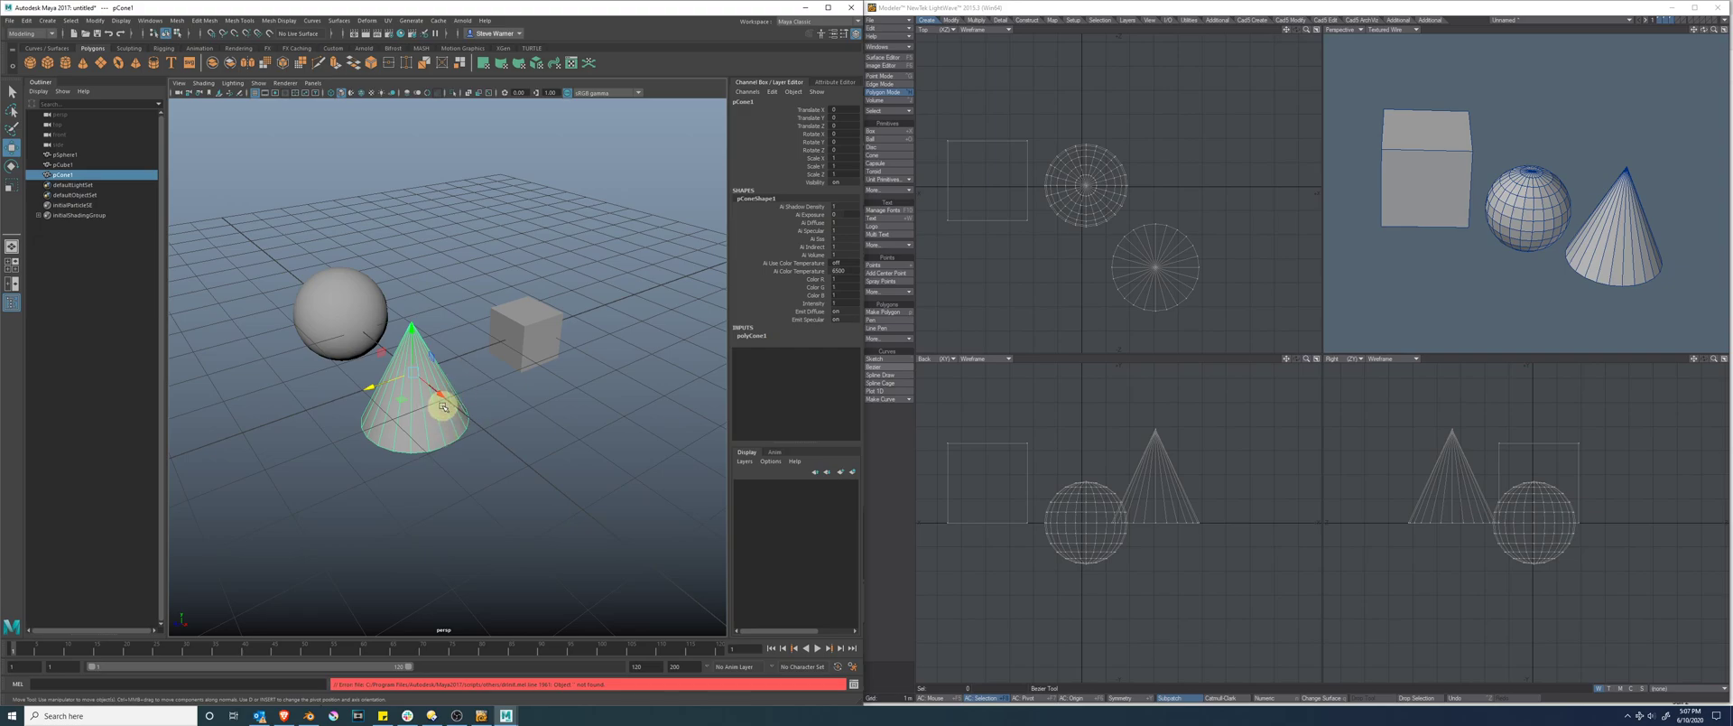
{"action": "left_click", "coordinate": [453, 96]}
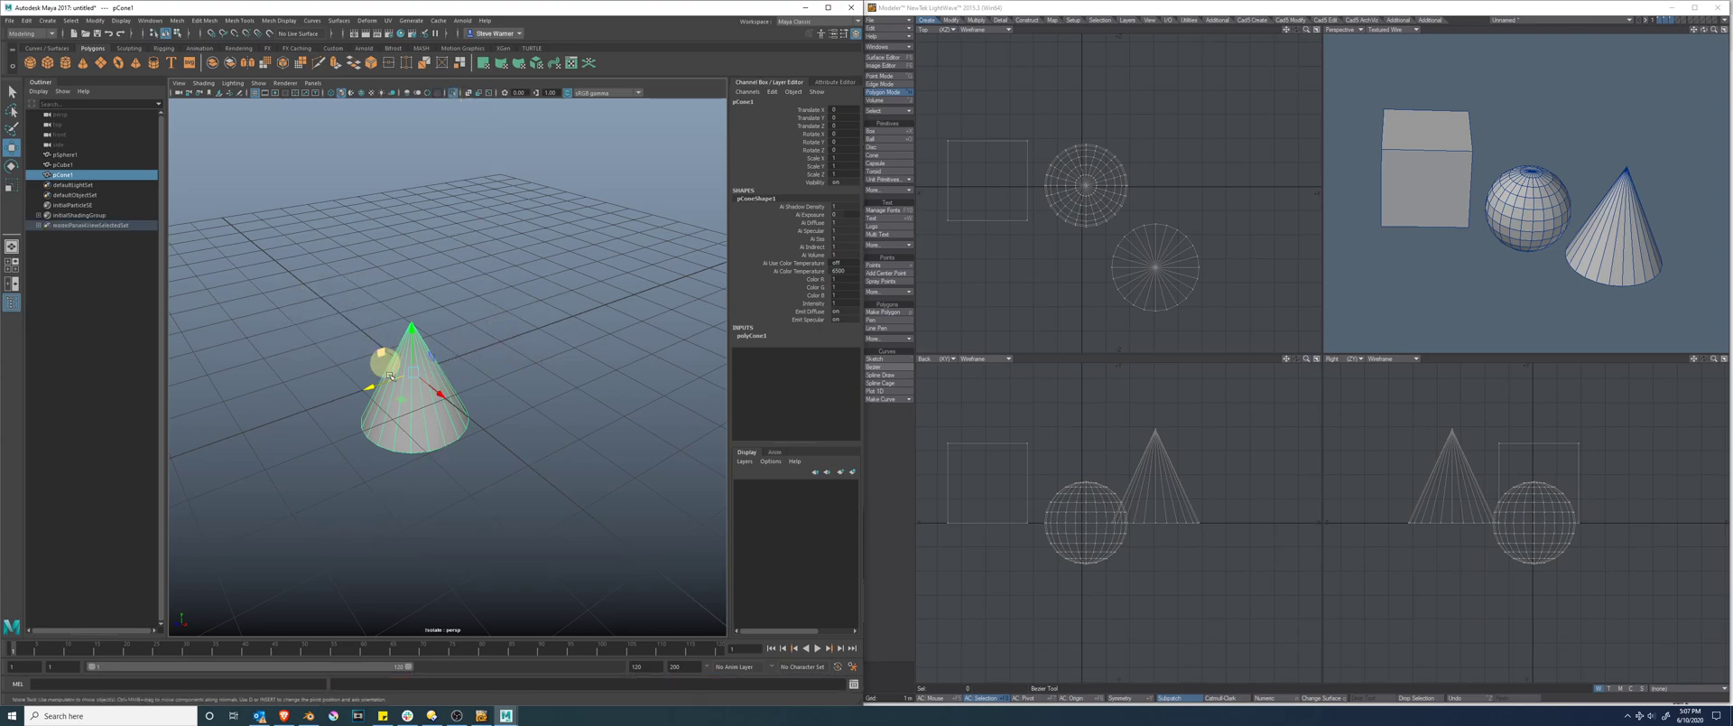
{"action": "right_click_drag", "start_coordinate": [398, 412], "coordinate": [340, 405]}
{"action": "left_click", "coordinate": [410, 320]}
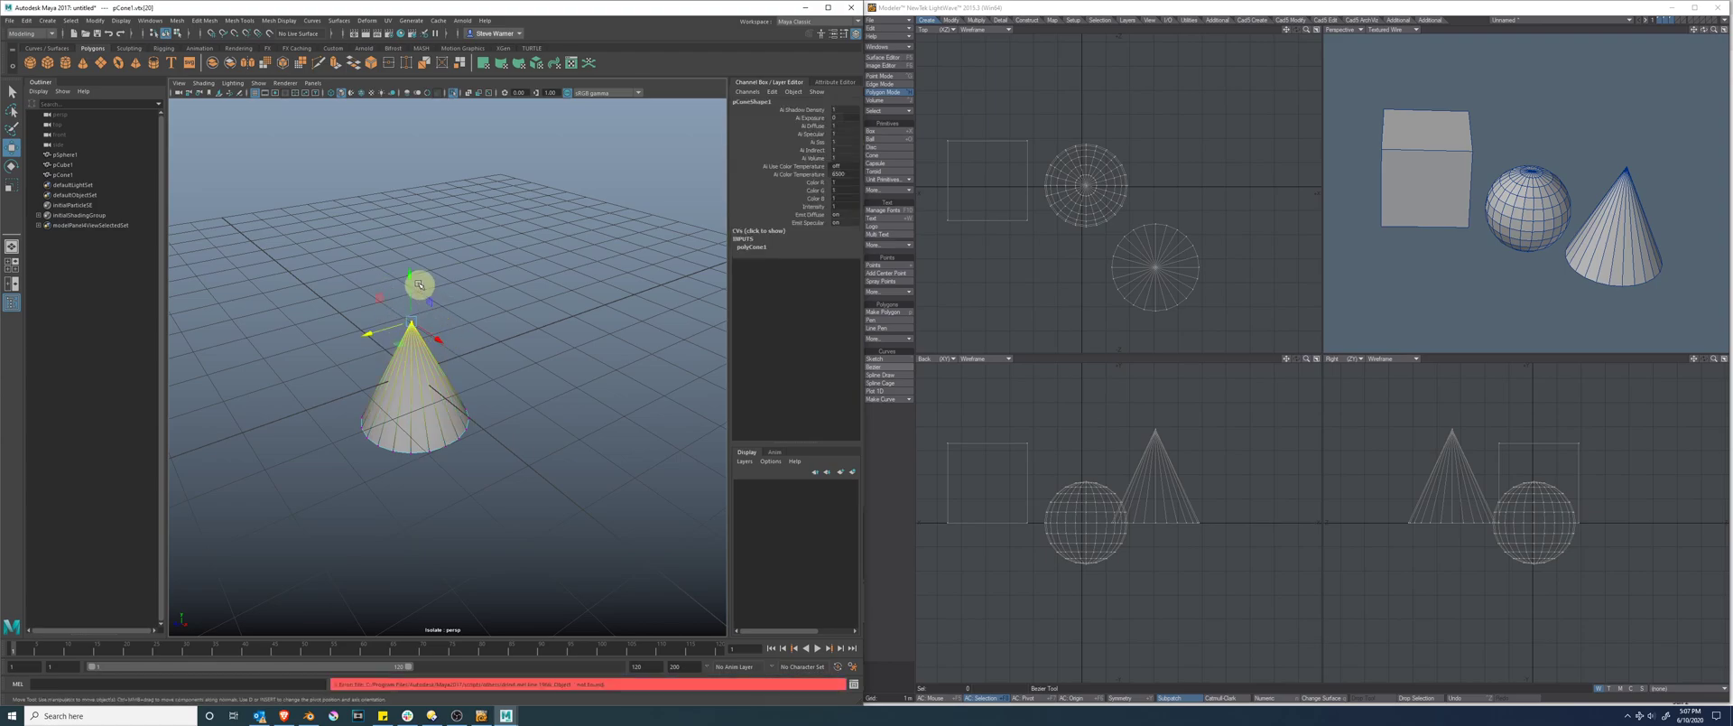
{"action": "right_click_drag", "start_coordinate": [477, 327], "coordinate": [506, 312]}
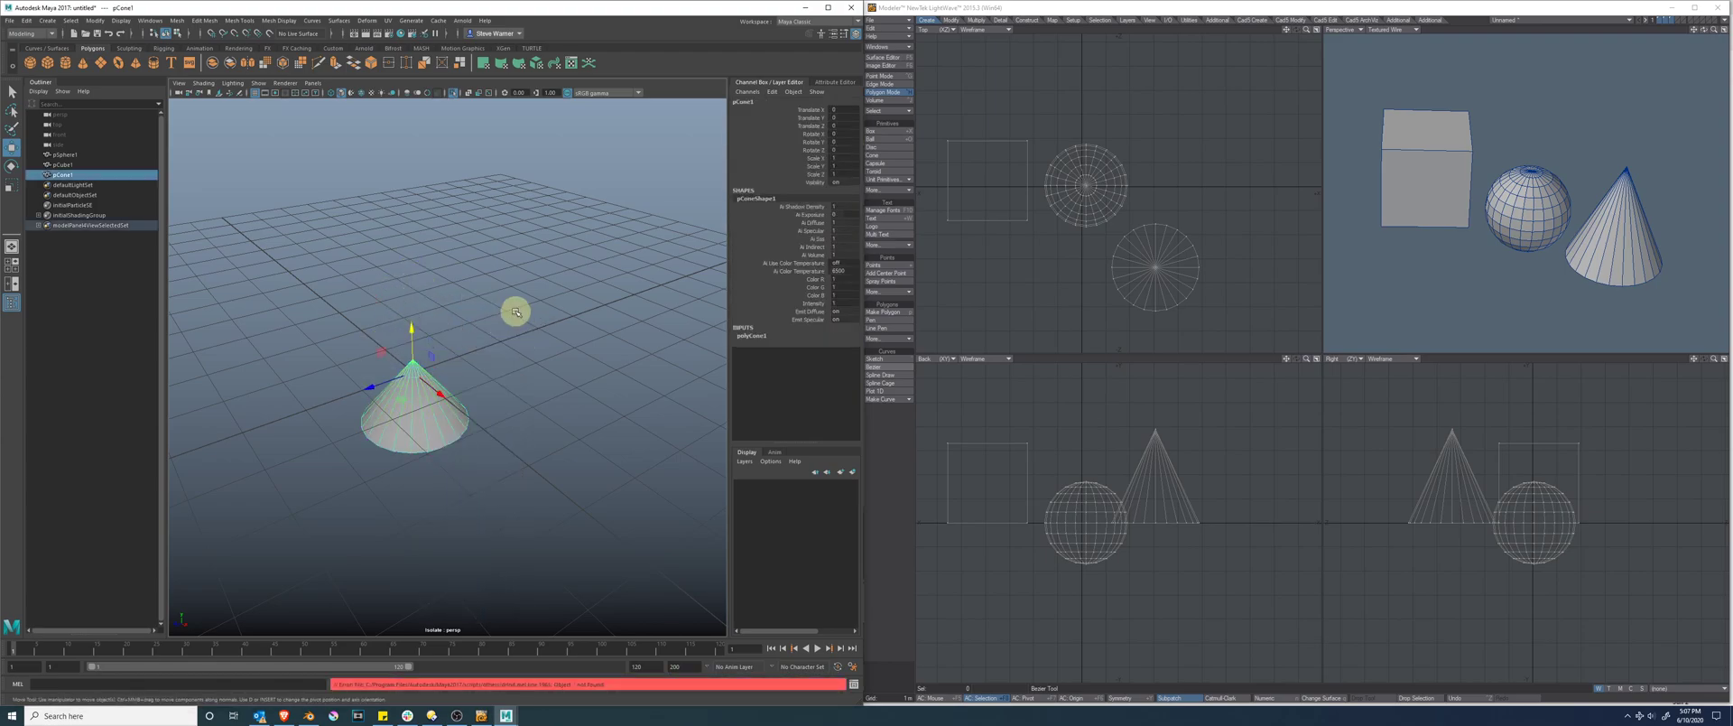
Turn off isolation to bring back the sphere and cube, and clear the cone selection
{"action": "left_click", "coordinate": [451, 94]}
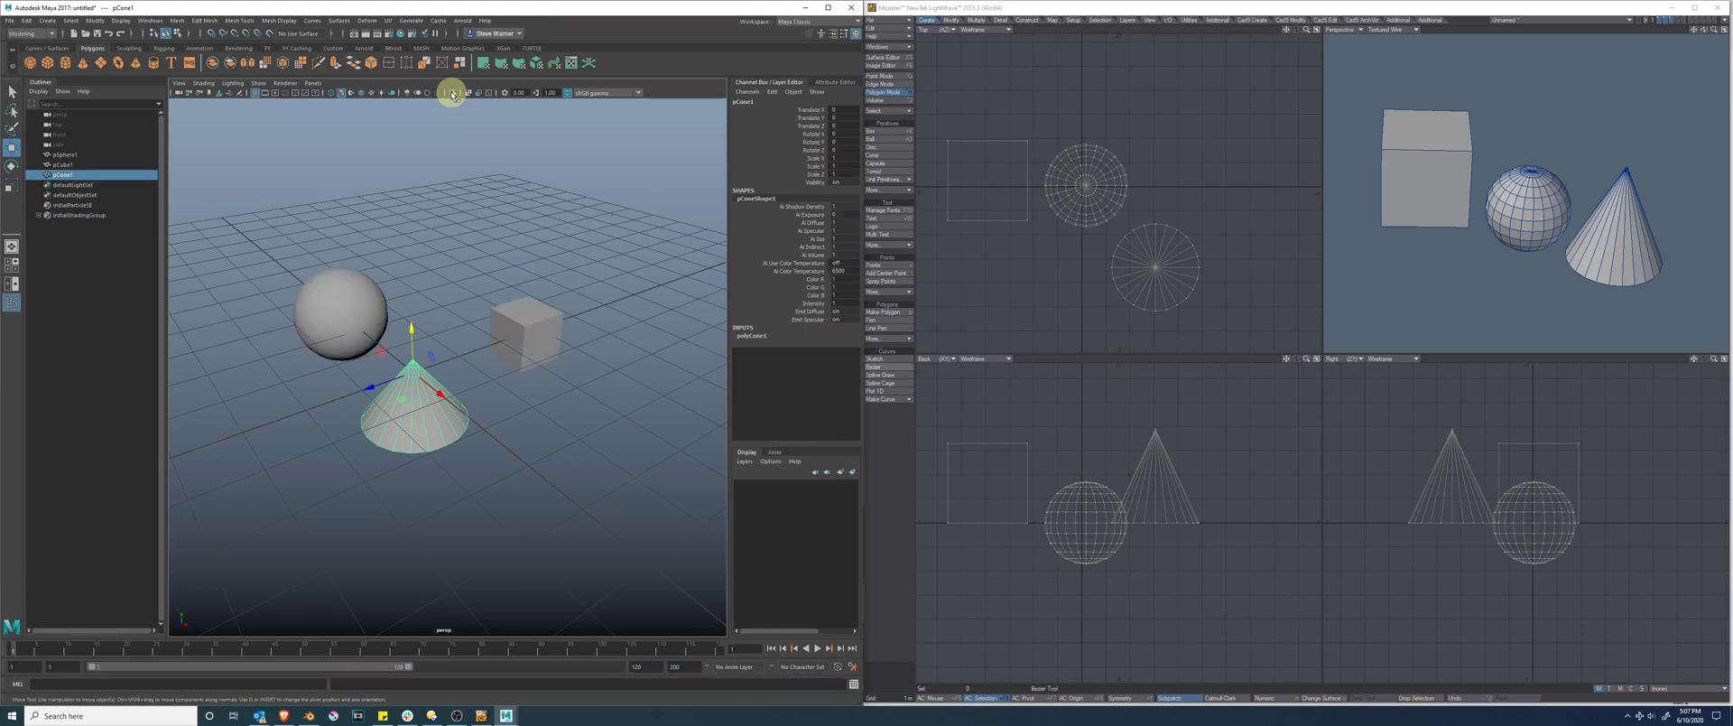
{"action": "left_click", "coordinate": [501, 249]}
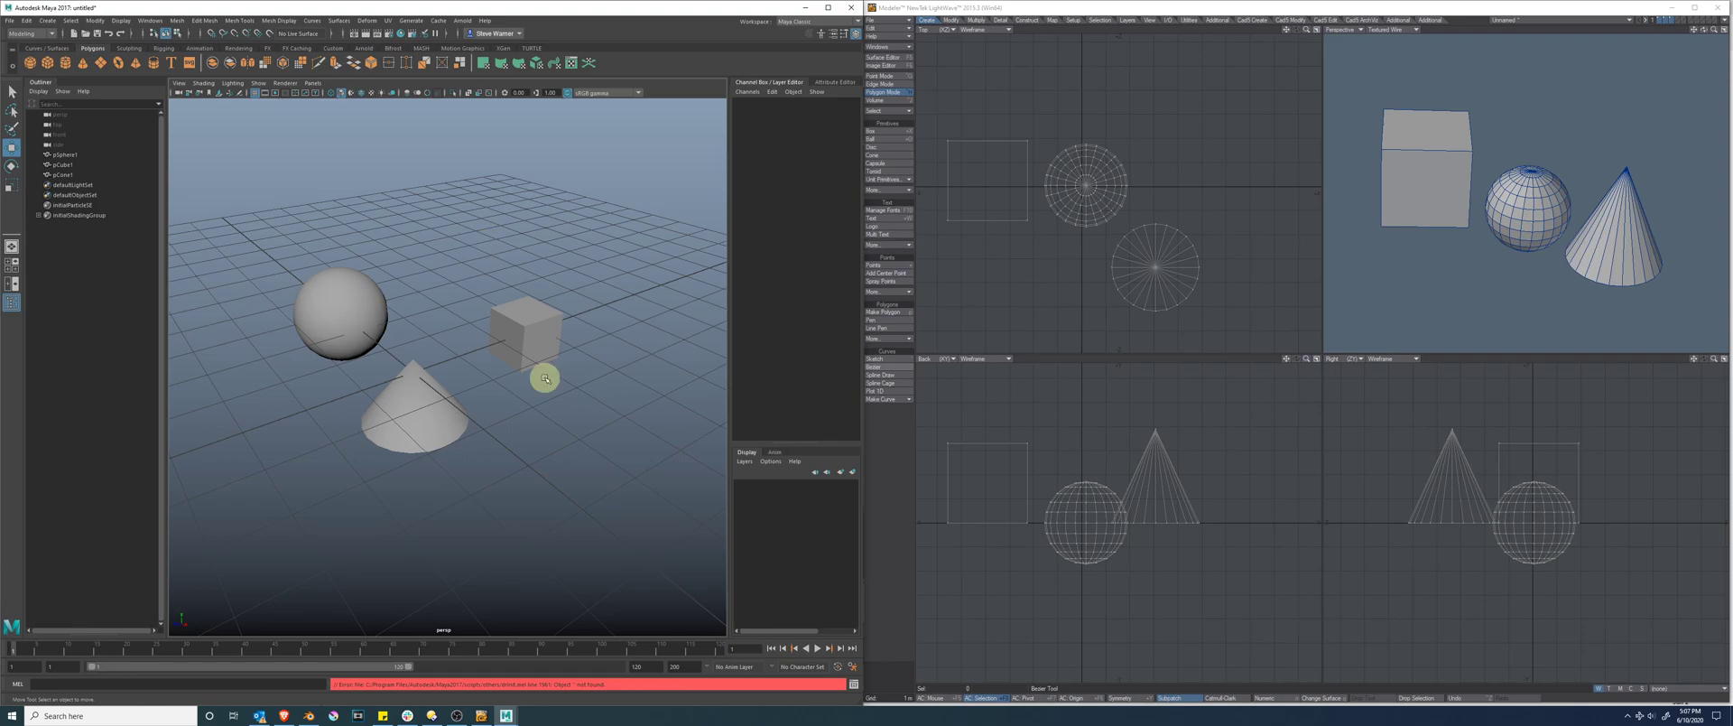
Switch to Blender, isolate the yellow-shirted person on the building floor in local view and inspect the figure from another angle
{"action": "left_click", "coordinate": [309, 714]}
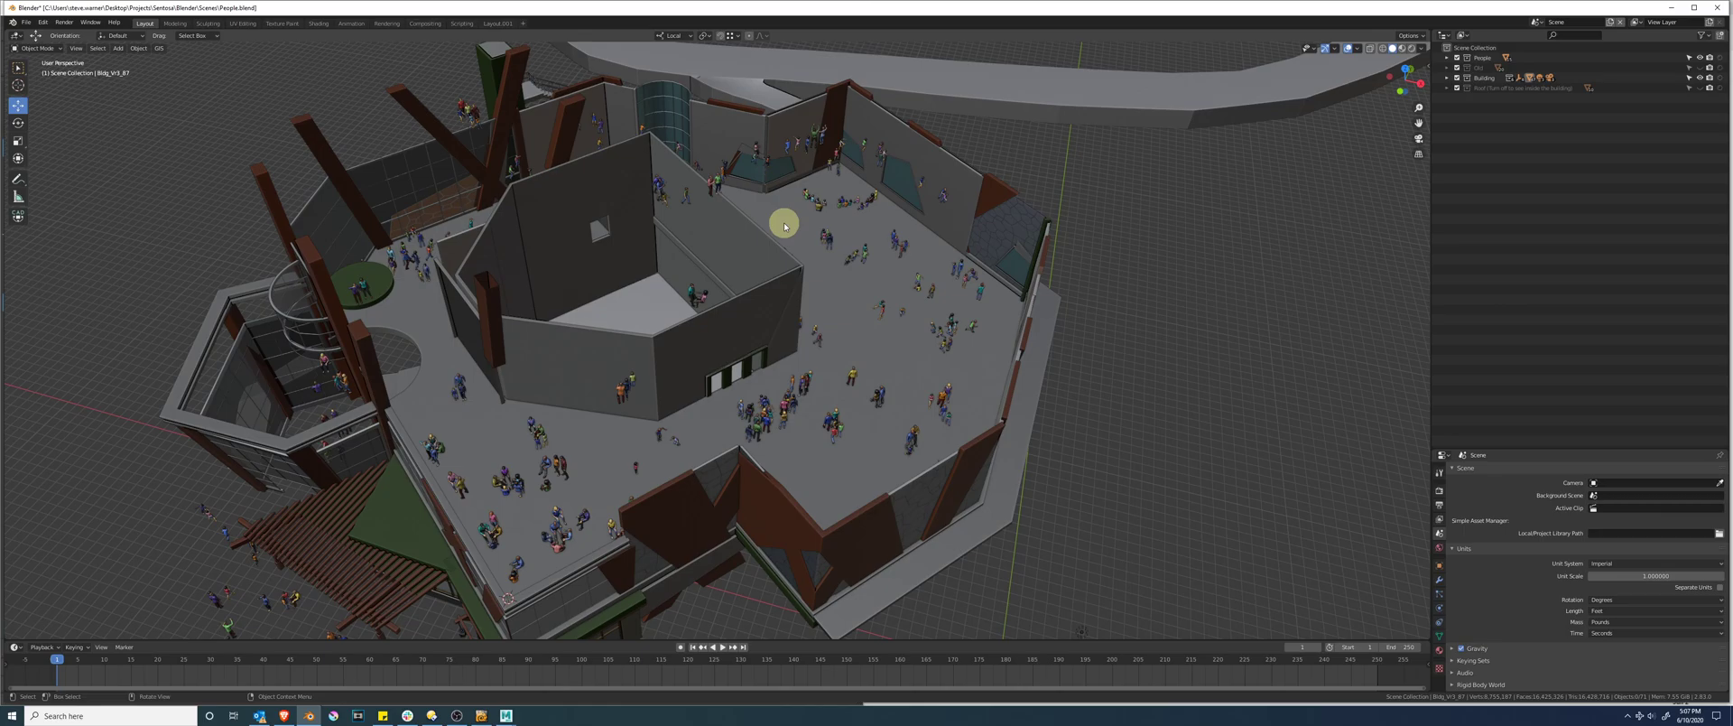
{"action": "left_click", "coordinate": [852, 372]}
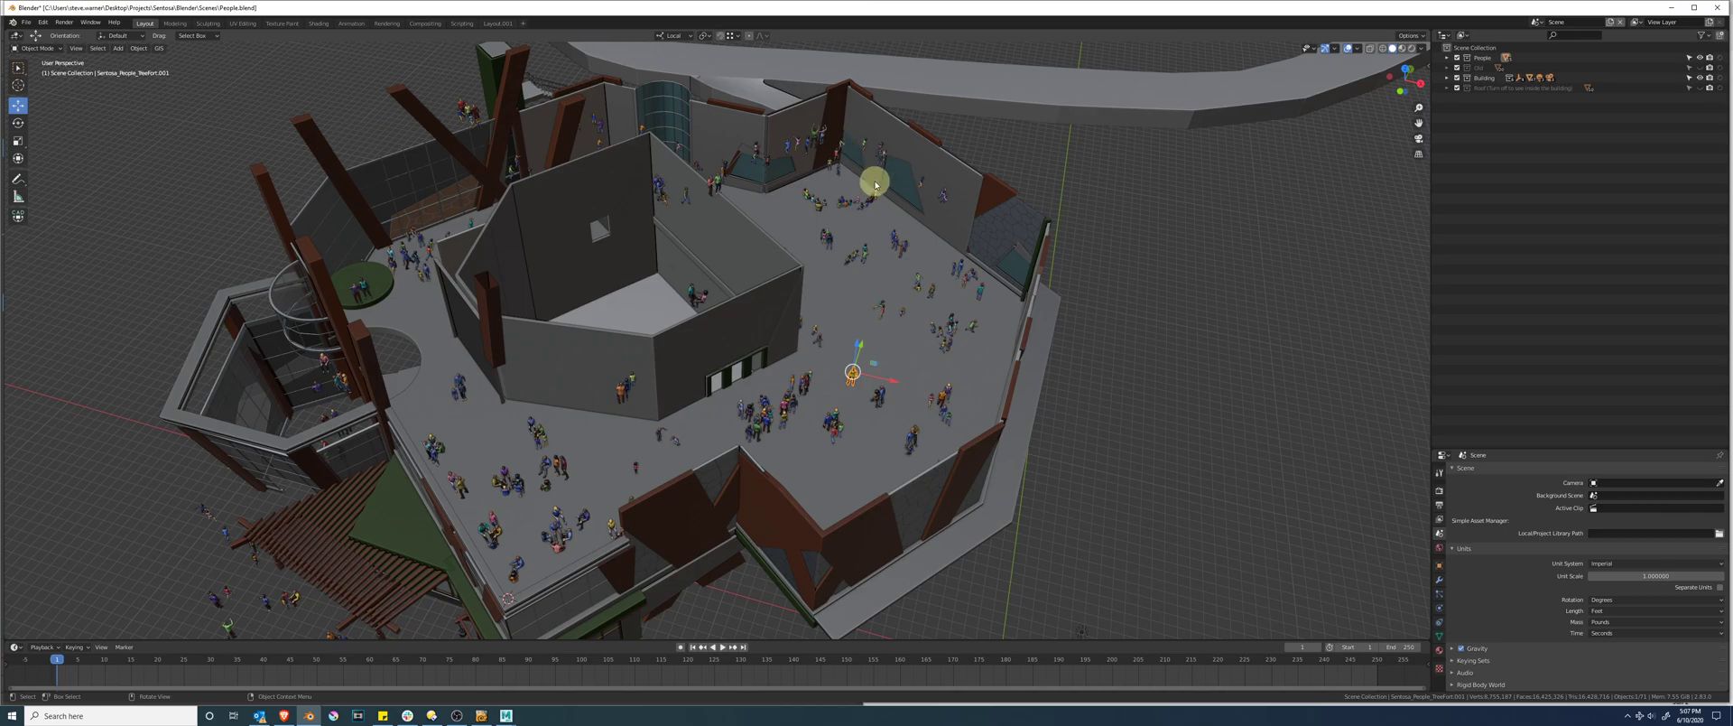
{"action": "left_click", "coordinate": [76, 49]}
{"action": "mouse_move", "coordinate": [91, 133]}
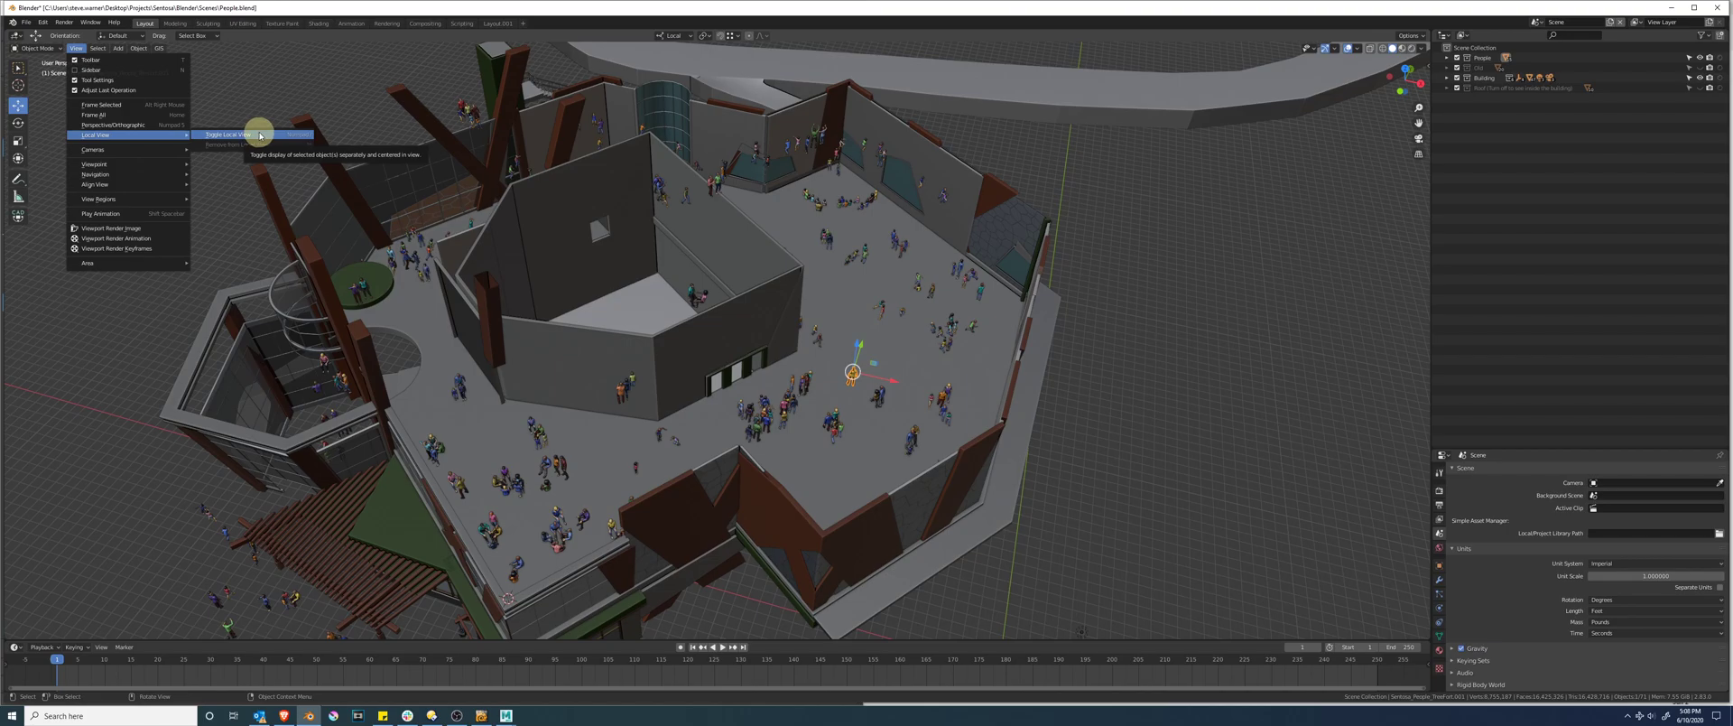
{"action": "left_click", "coordinate": [259, 135]}
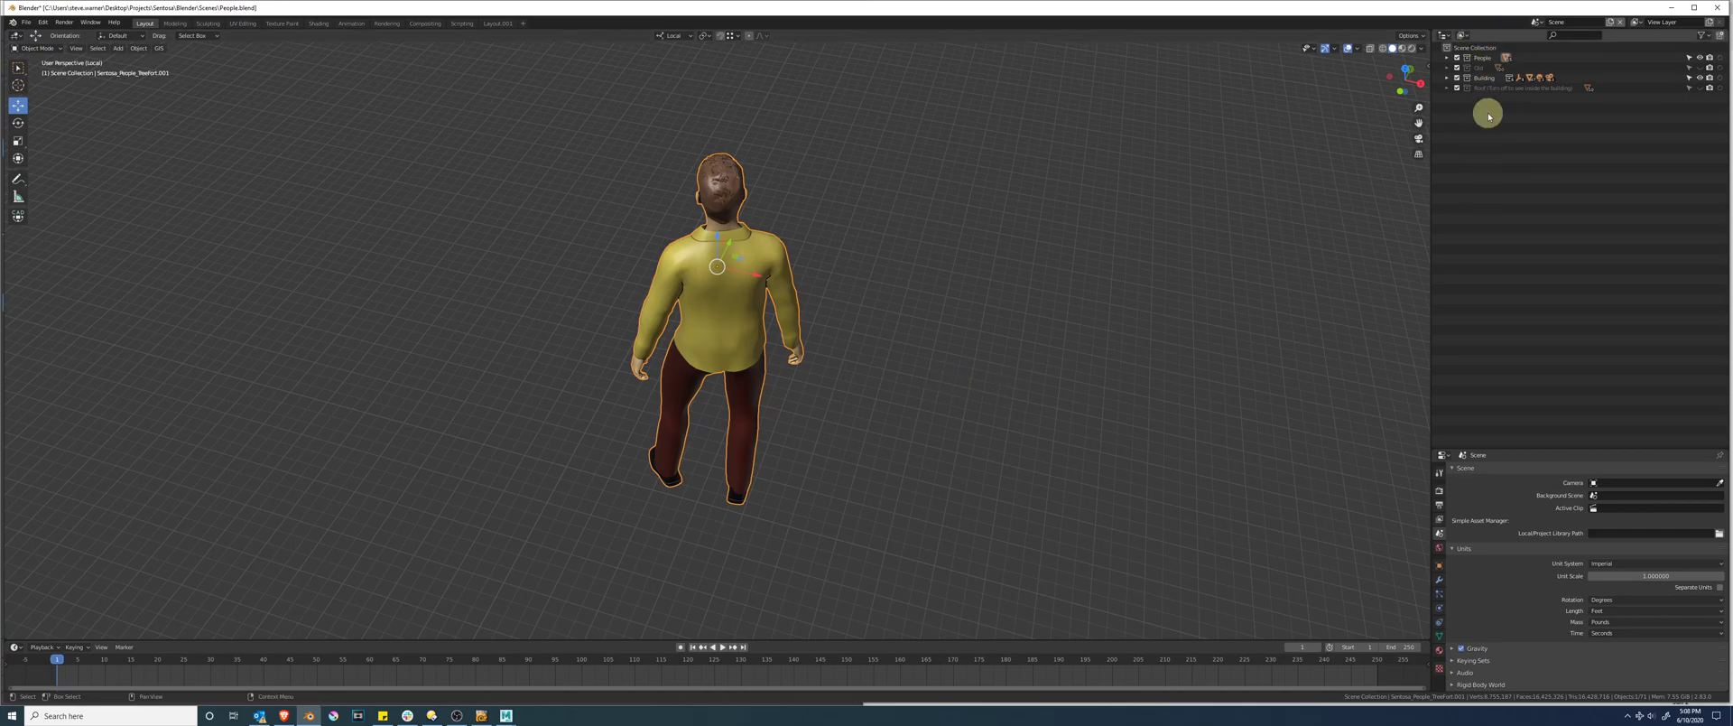
{"action": "middle_click_drag", "start_coordinate": [801, 371], "coordinate": [868, 361]}
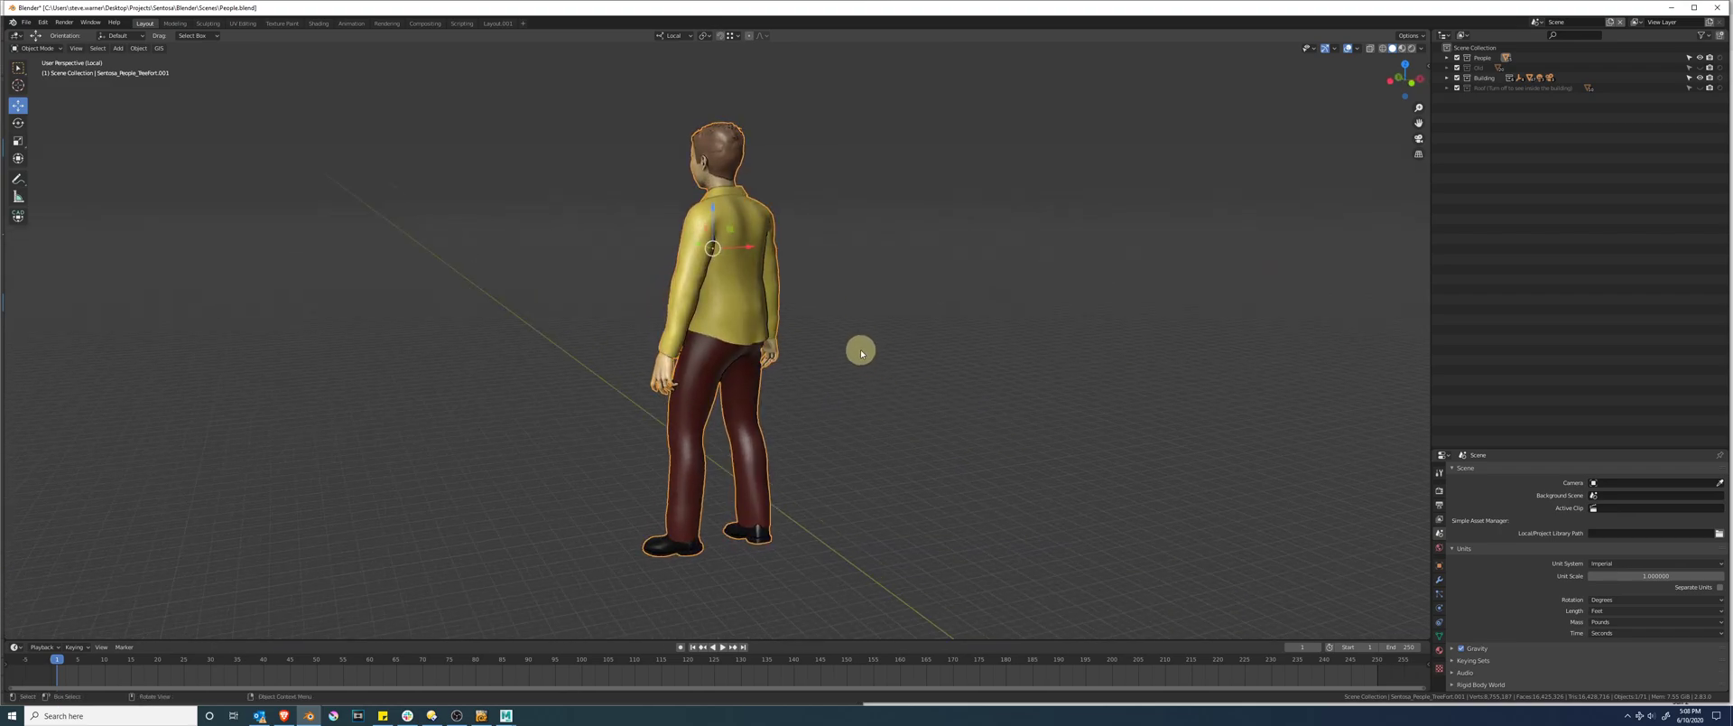
Exit local view to restore the full building scene, and toggle the selected person's local view on and off once more
{"action": "left_click", "coordinate": [75, 49]}
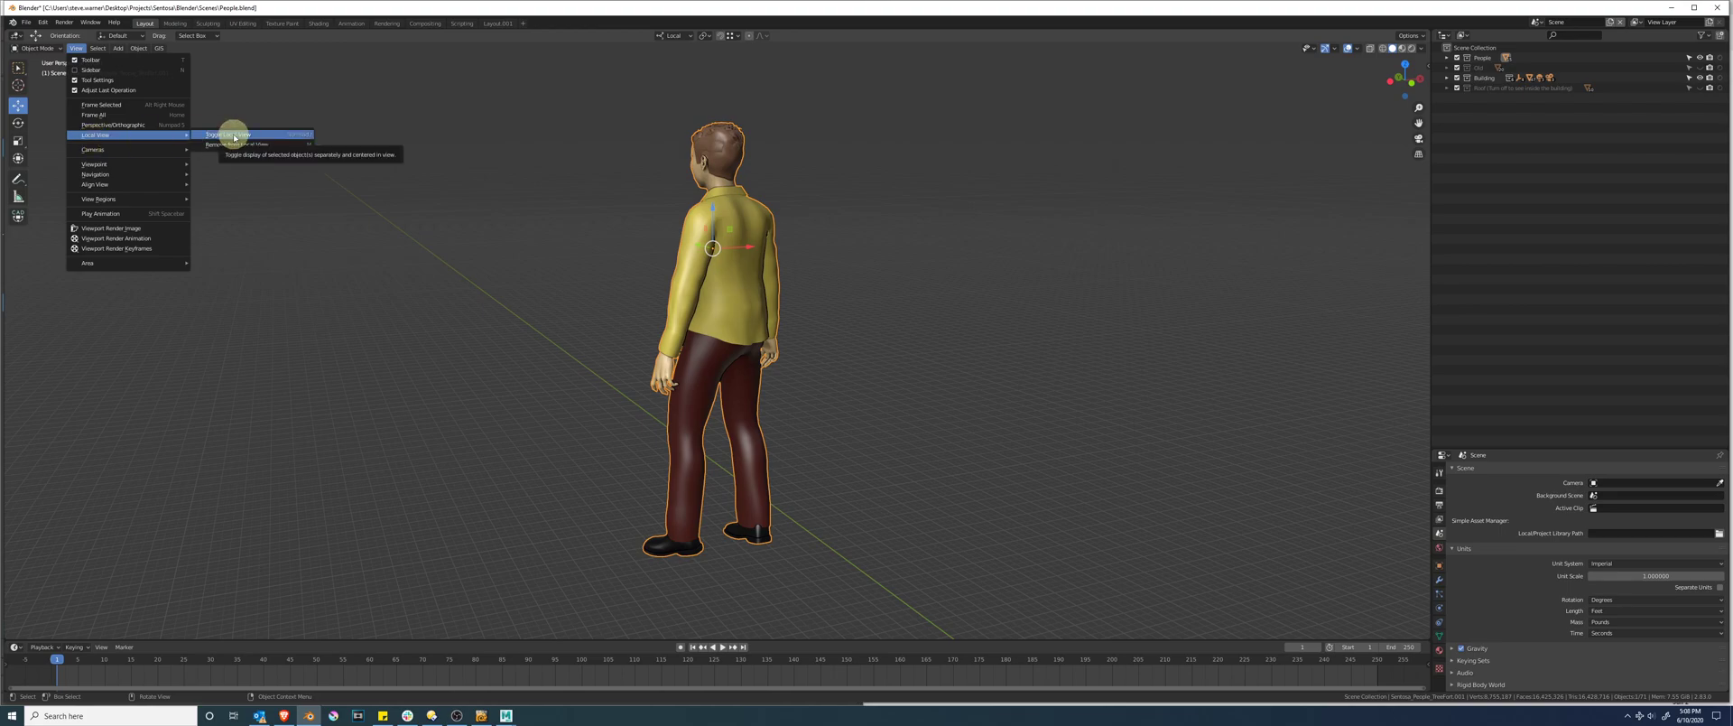
{"action": "left_click", "coordinate": [233, 135]}
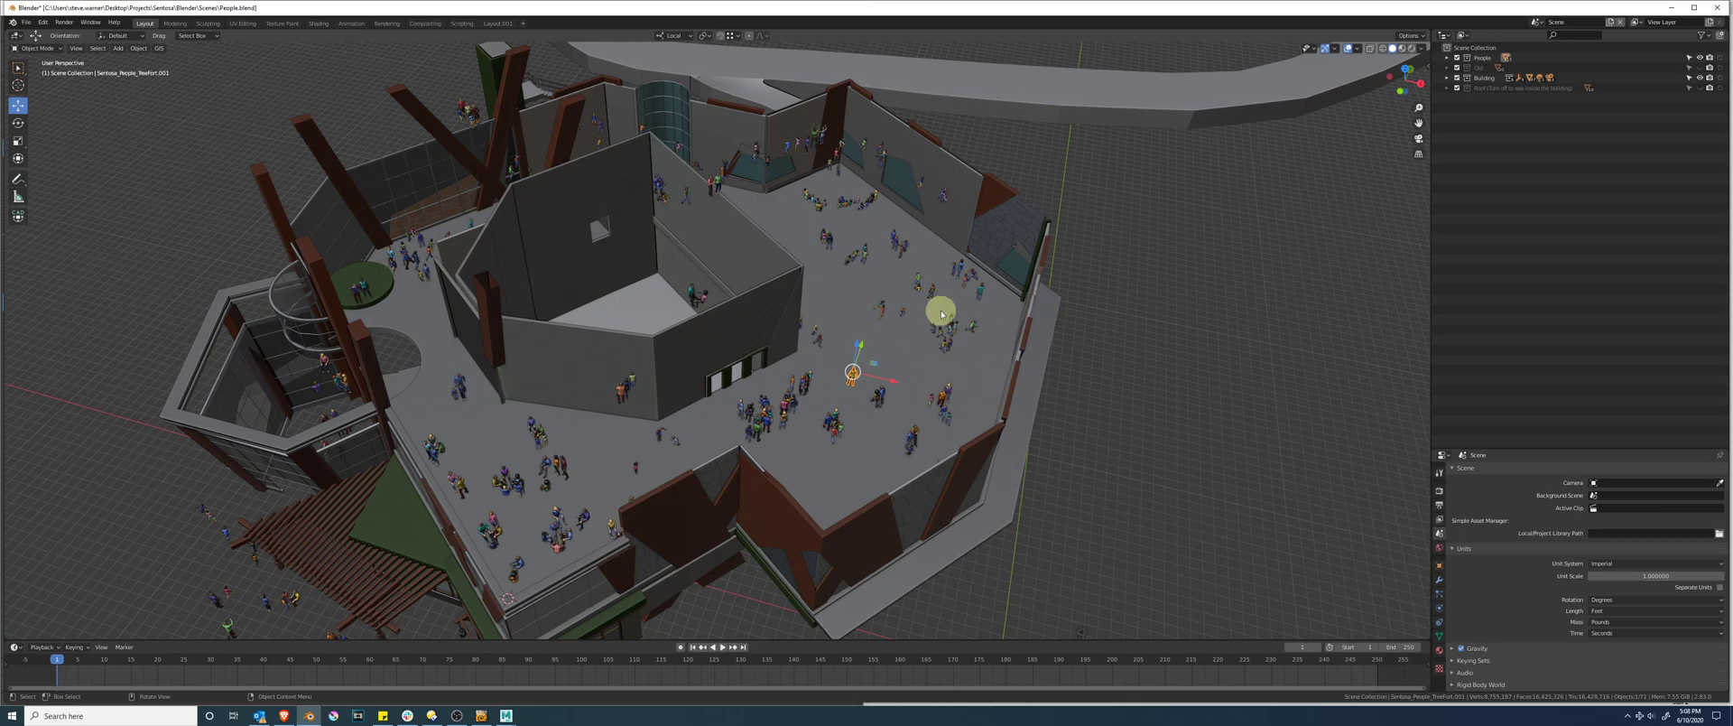
{"action": "key", "text": "KP_Divide"}
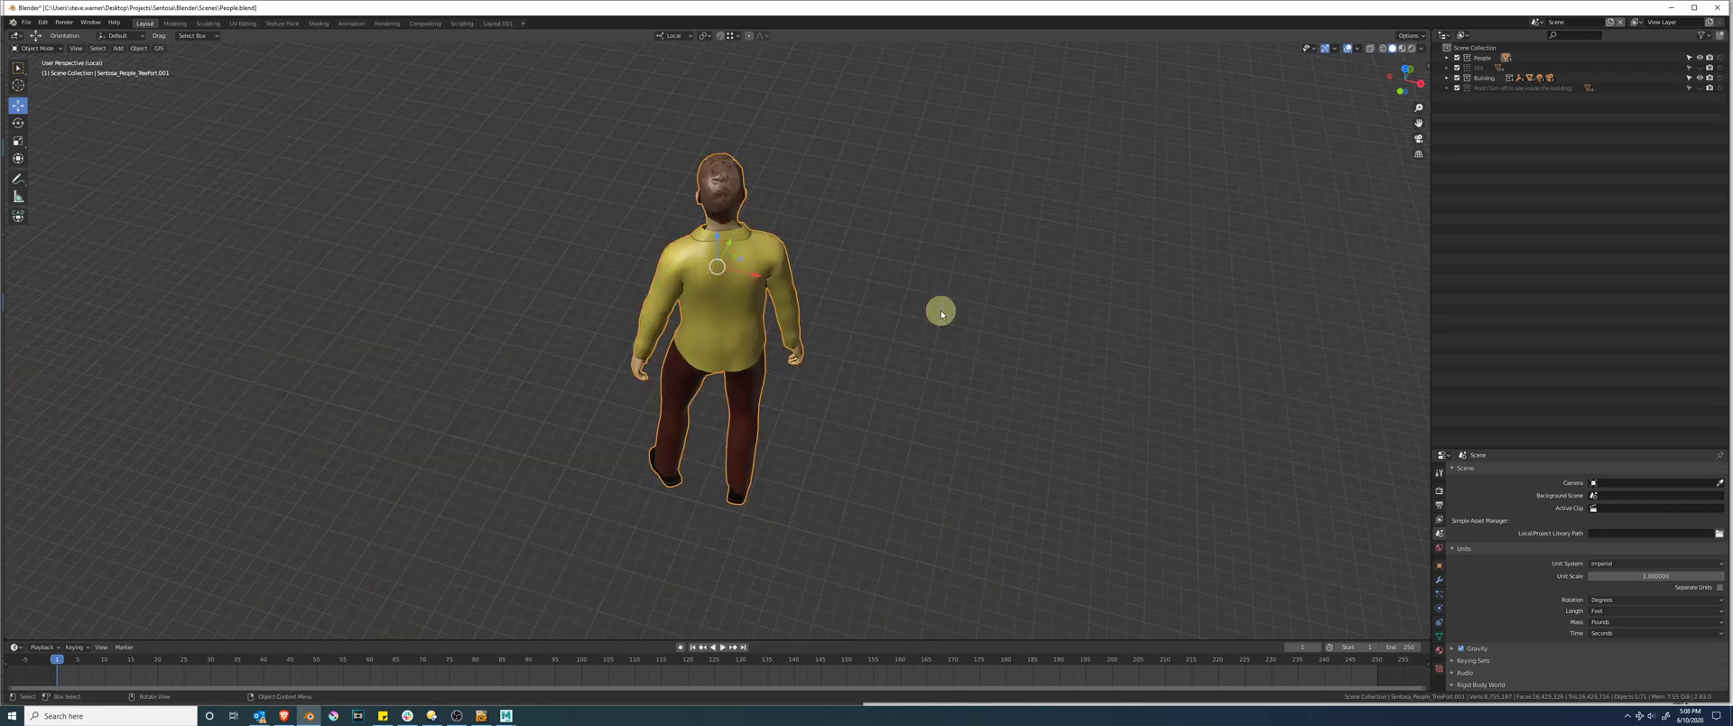
{"action": "key", "text": "KP_Divide"}
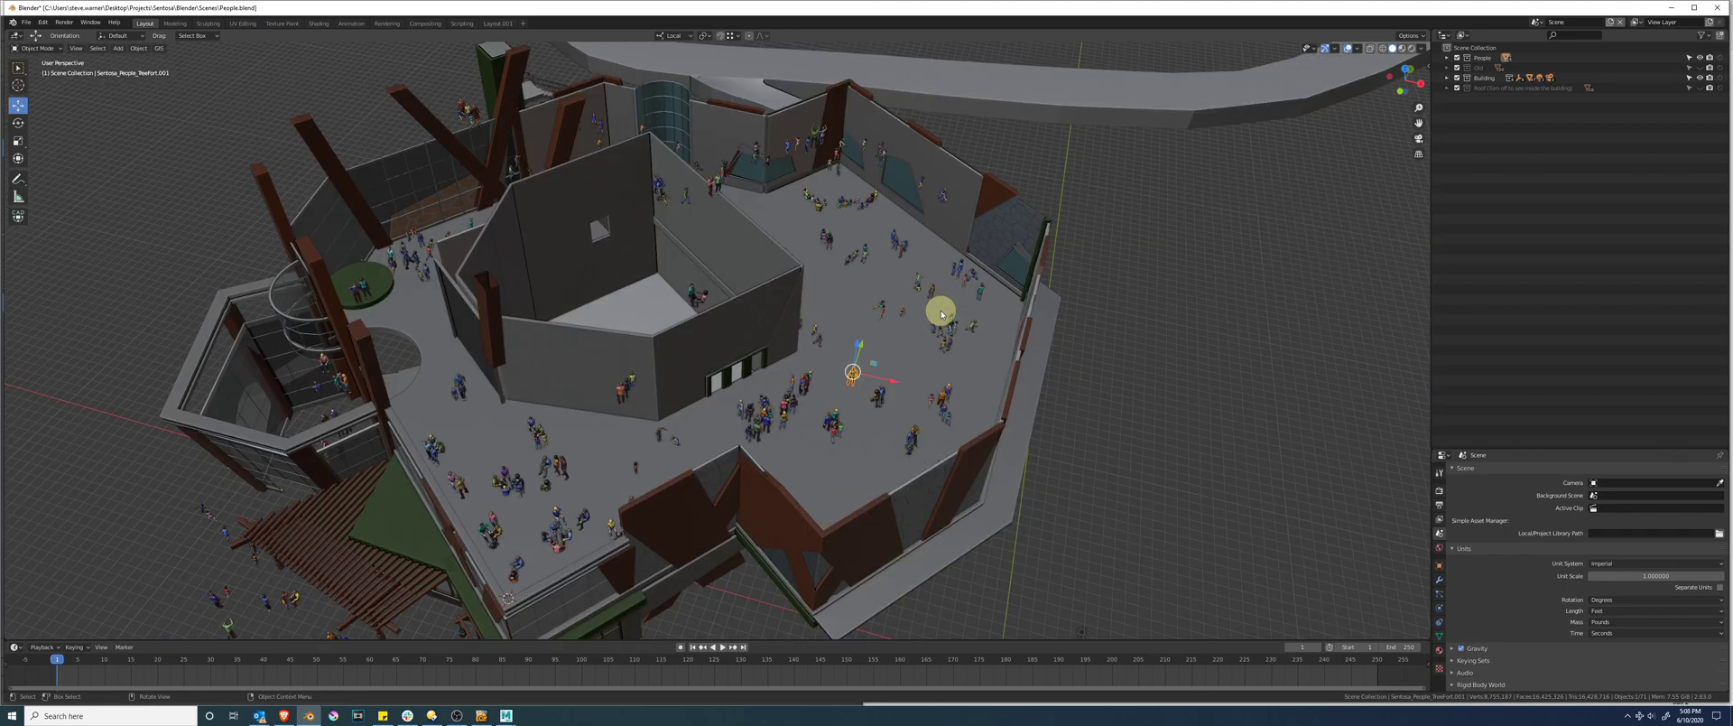